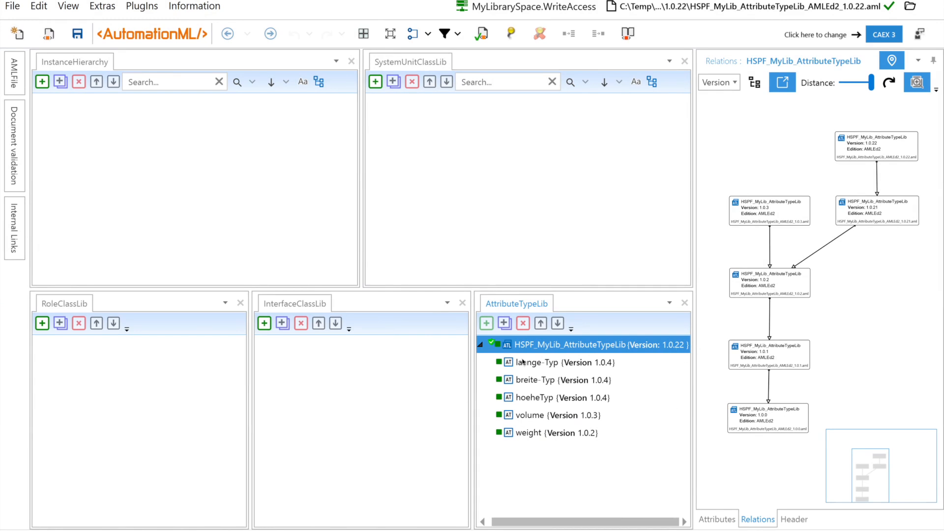
# Open the service administration for the MyLibrarySpace.WriteAccess library space and enlarge its window to show more library files
pyautogui.click(102, 7)
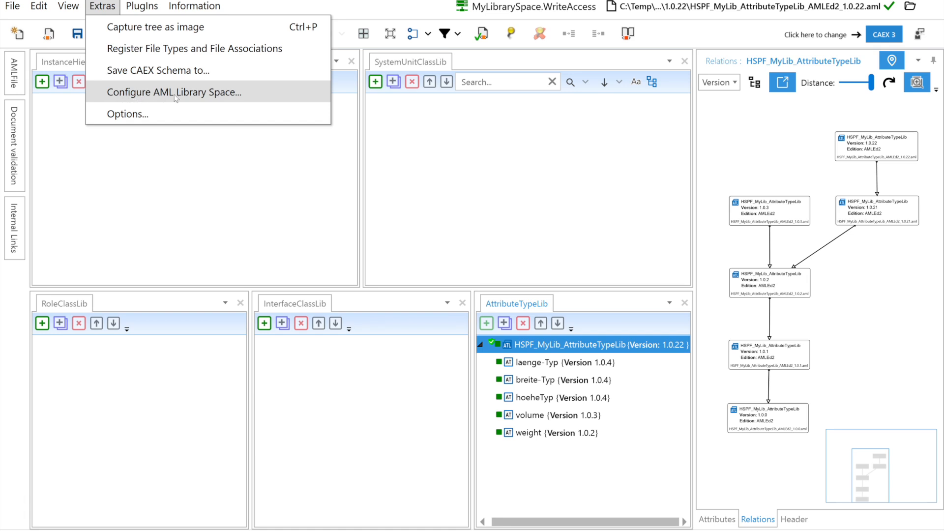
pyautogui.click(259, 93)
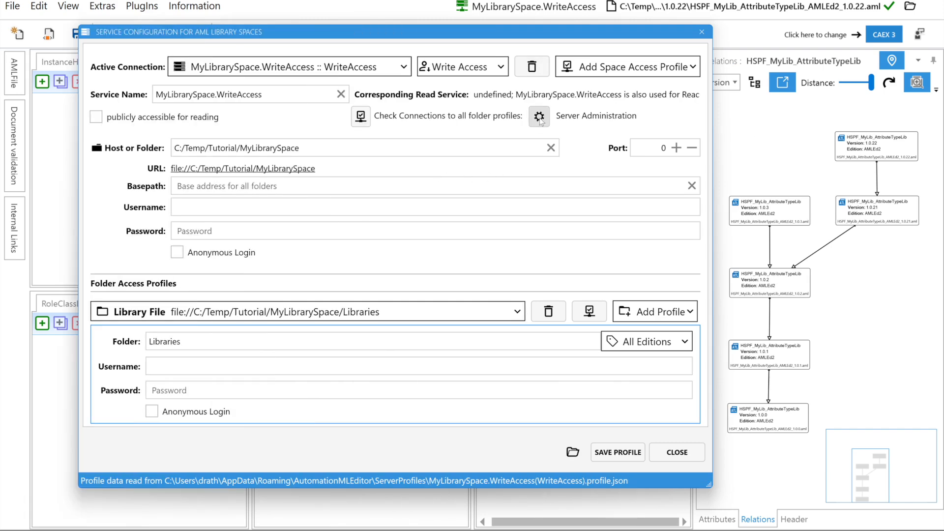
pyautogui.click(539, 117)
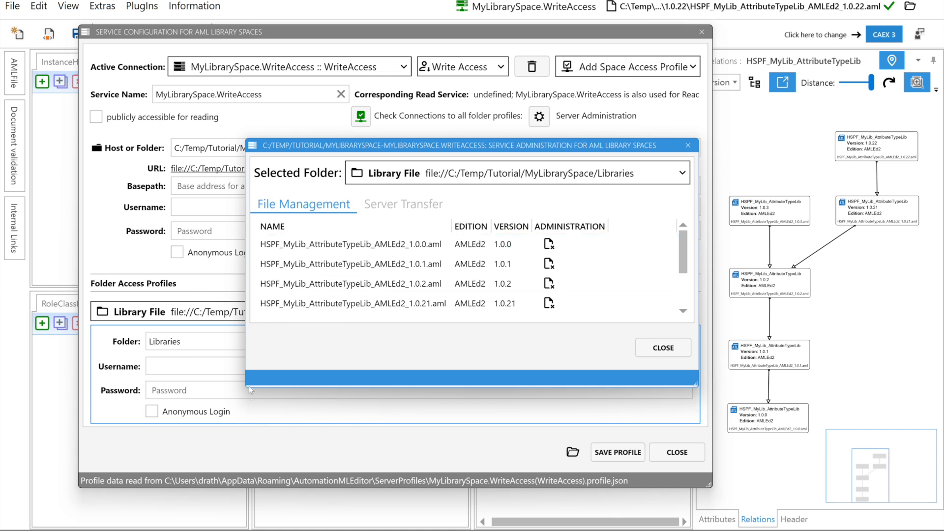
pyautogui.moveTo(247, 386); pyautogui.dragTo(82, 429)
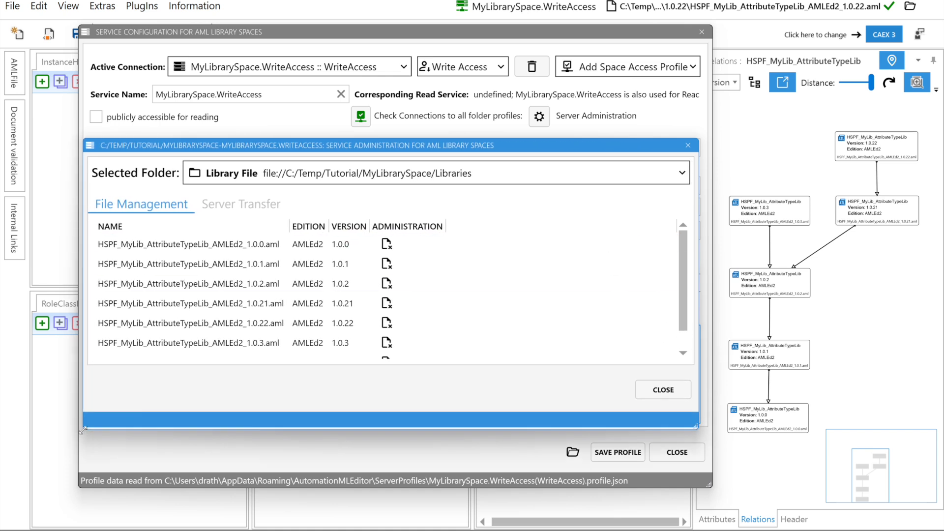
# Try to undo the publication of HSPF_MyLib_AttributeTypeLib_AMLEd2_1.0.0.aml and dismiss the dialog
pyautogui.click(424, 301)
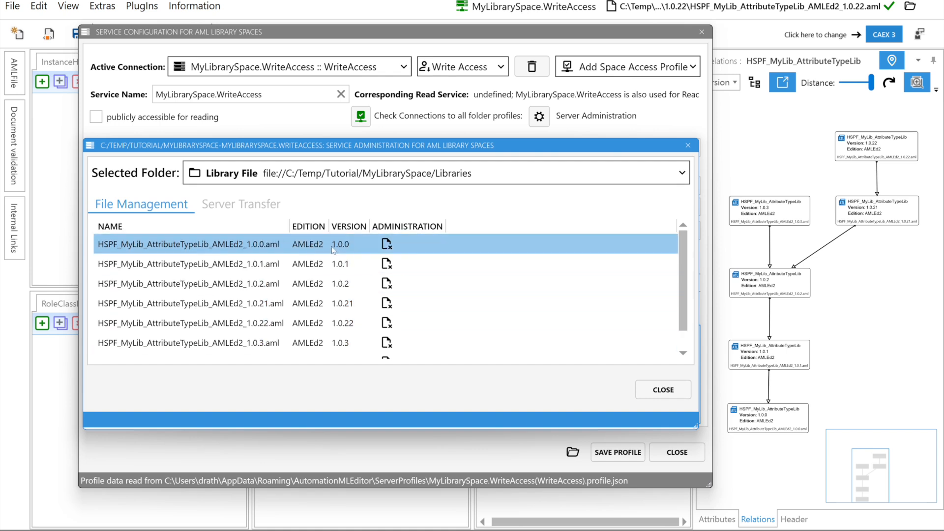
pyautogui.click(387, 244)
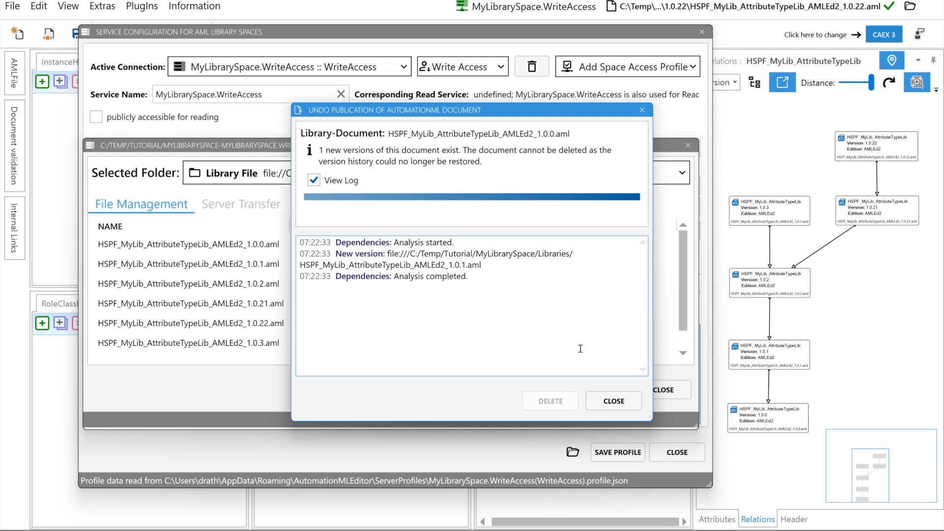
pyautogui.click(619, 400)
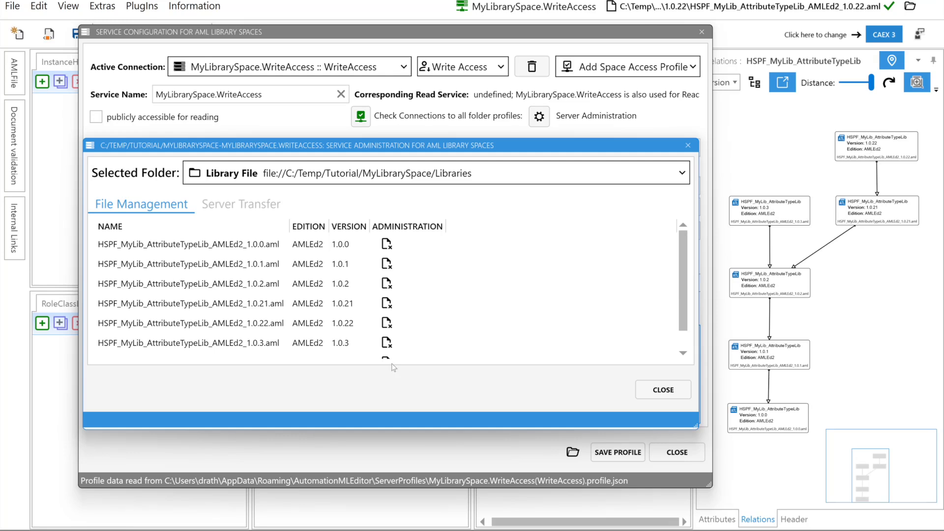
# Undo the publication of HSPF_MyLib_AttributeTypeLib_AMLEd2_1.0.22.aml by deleting it from the library files
pyautogui.click(342, 326)
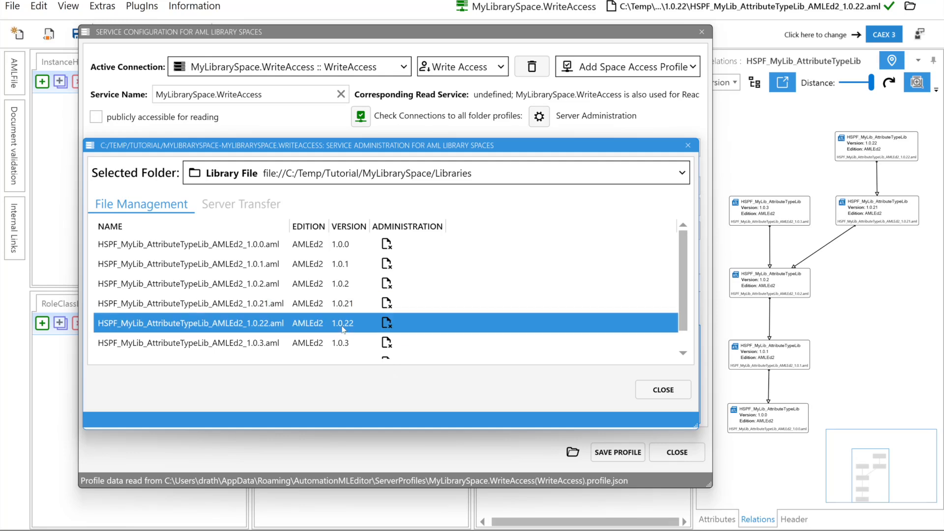
pyautogui.click(387, 324)
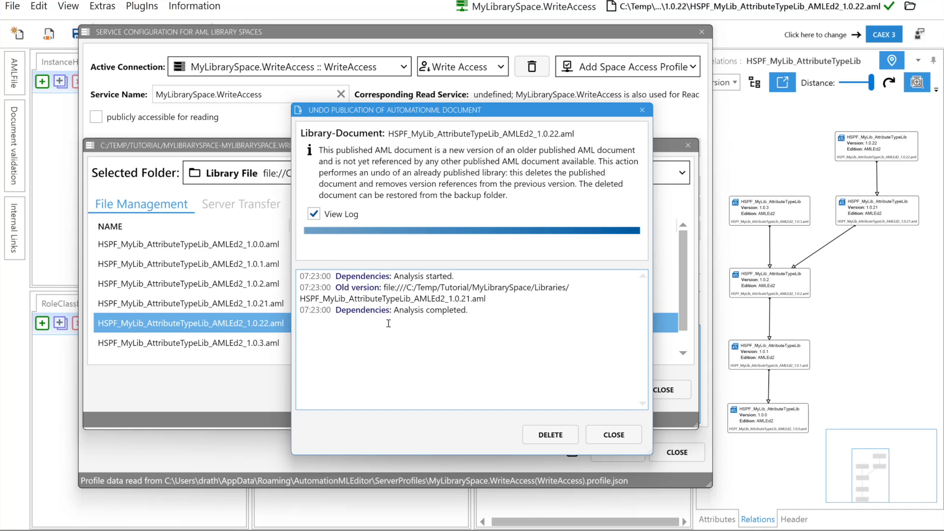
pyautogui.click(547, 434)
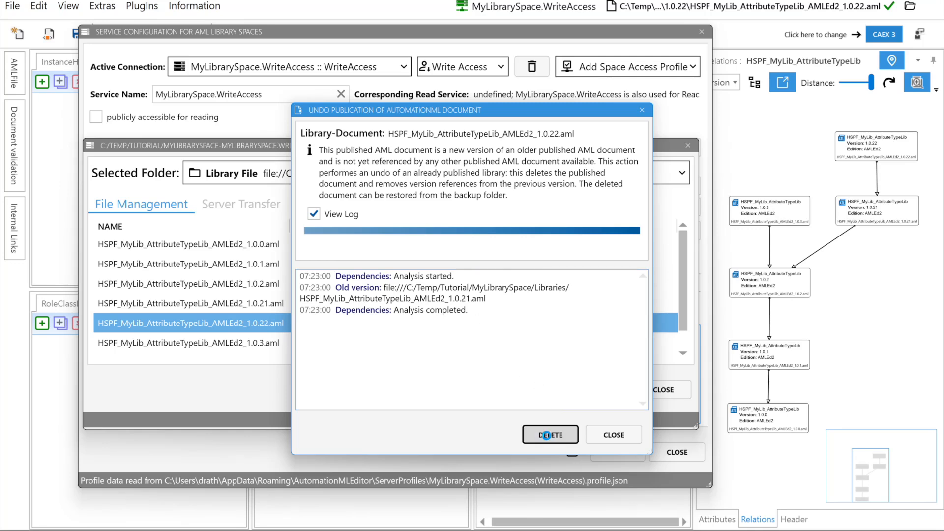
pyautogui.click(506, 302)
pyautogui.click(614, 435)
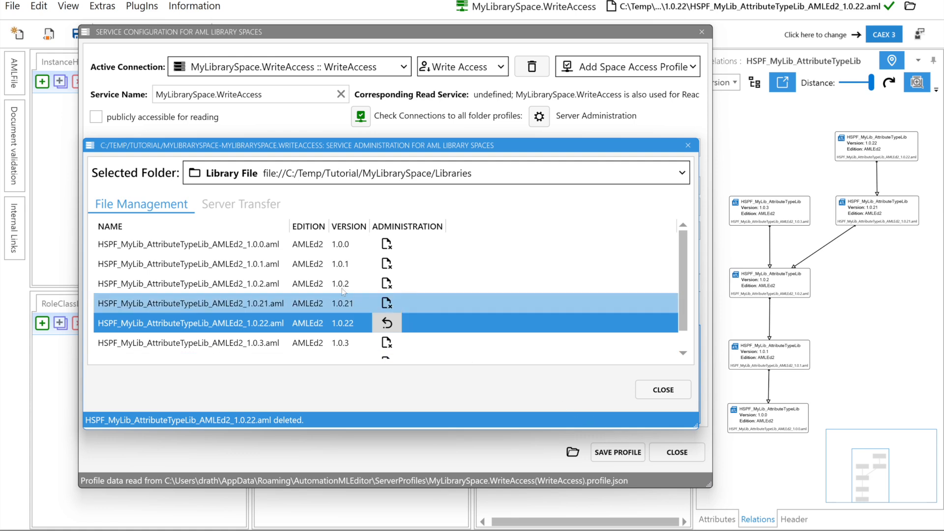
# Restore the deleted HSPF_MyLib_AttributeTypeLib_AMLEd2_1.0.22.aml, loading the library signing key and its passphrase from a key file
pyautogui.click(387, 322)
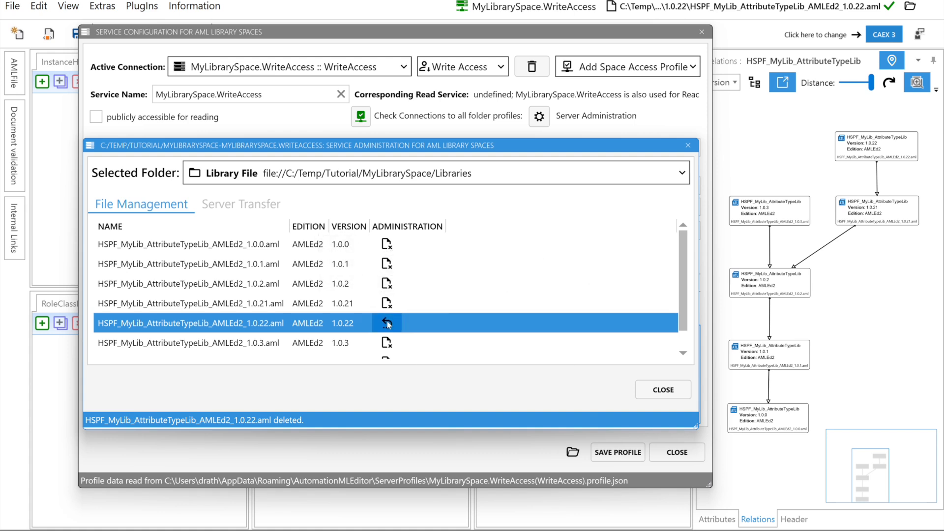
pyautogui.click(446, 143)
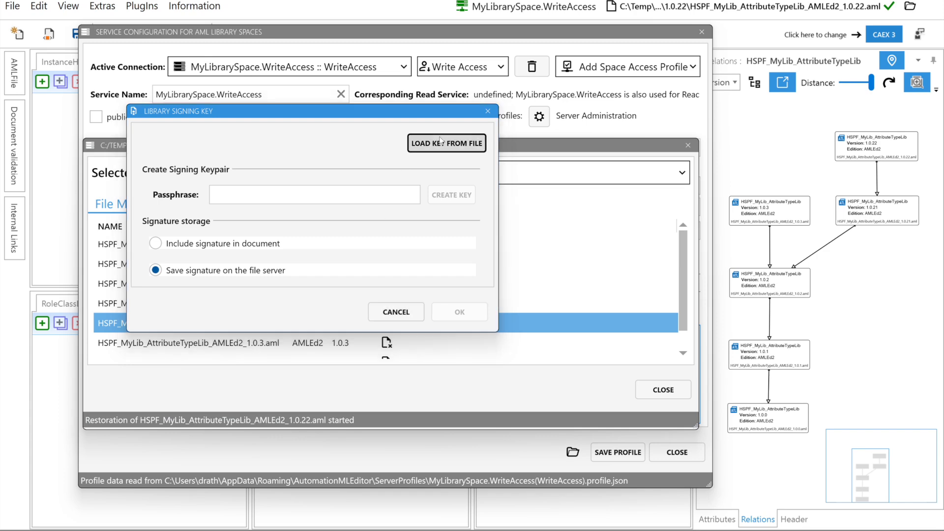
pyautogui.doubleClick(241, 275)
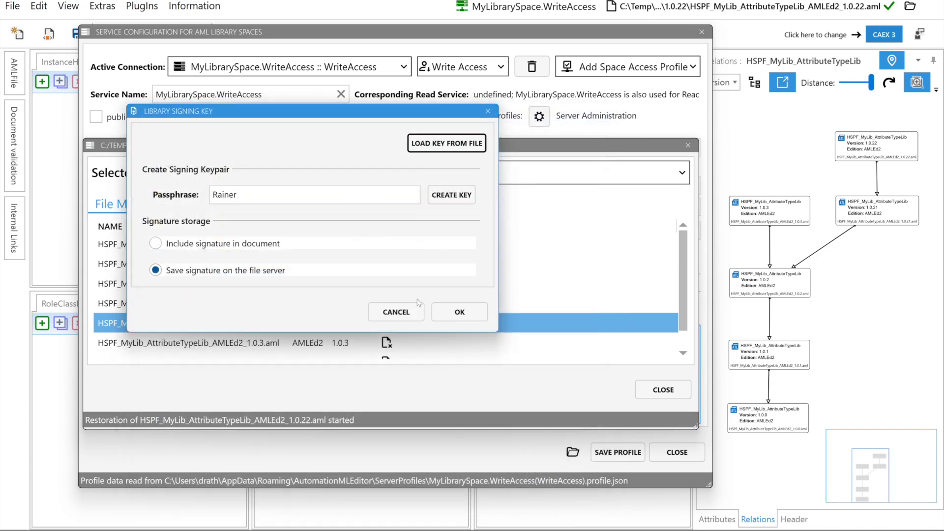
pyautogui.click(446, 308)
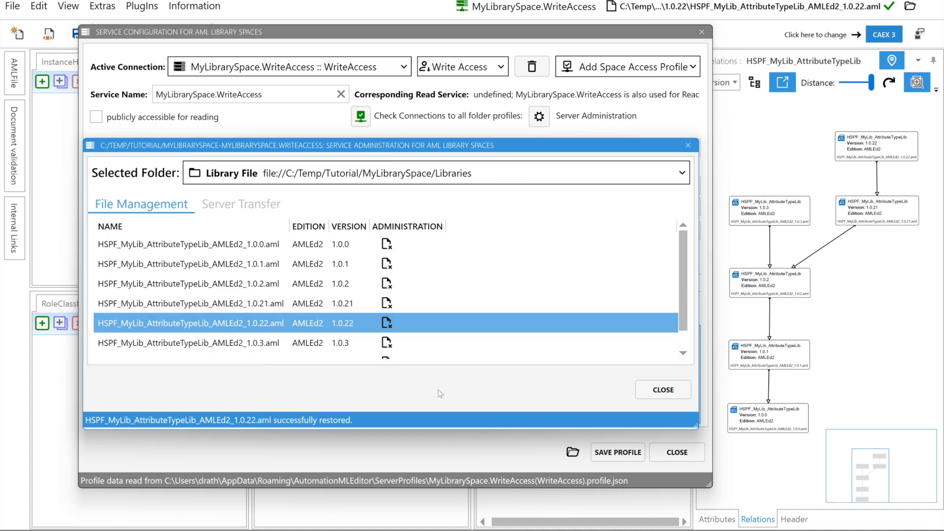
# Delete the published HSPF_MyLib_AttributeTypeLib_AMLEd2_1.0.22.aml again and leave the library space configuration
pyautogui.click(387, 322)
pyautogui.click(550, 435)
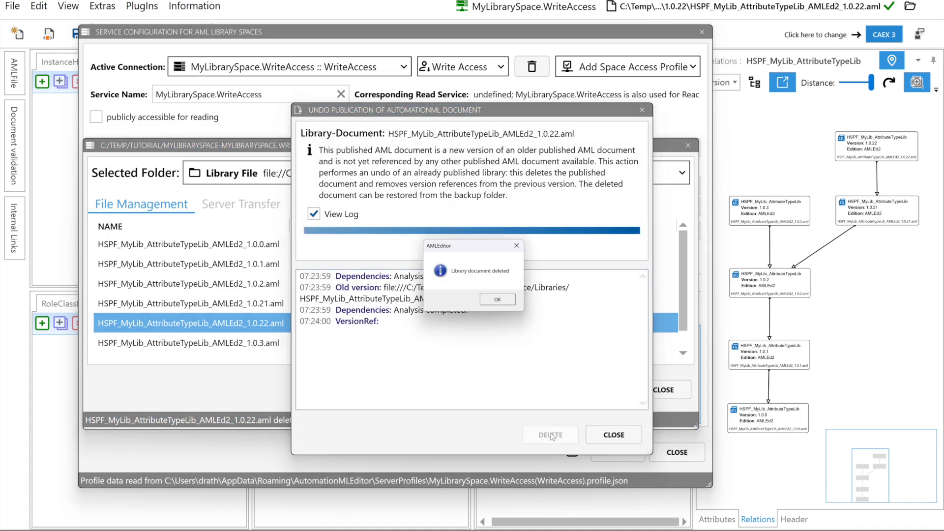
pyautogui.click(498, 299)
pyautogui.click(622, 433)
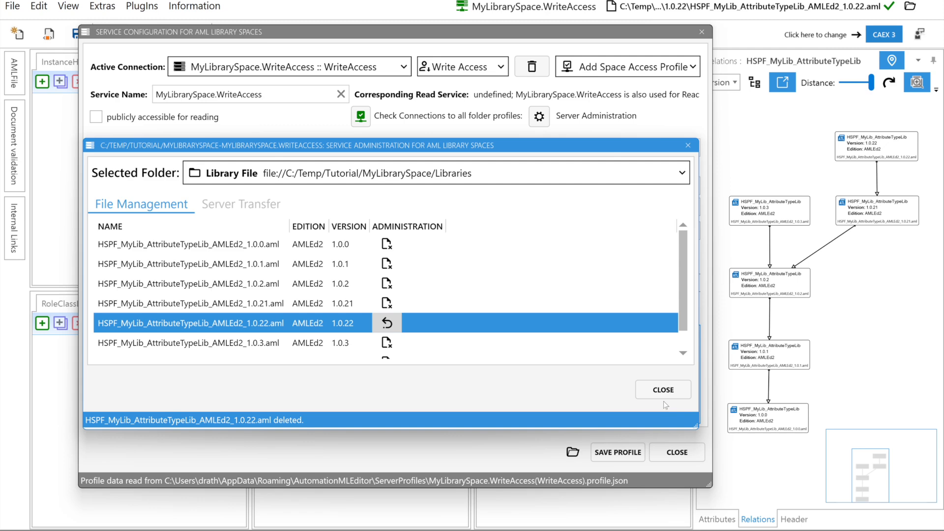
pyautogui.click(663, 389)
pyautogui.click(677, 452)
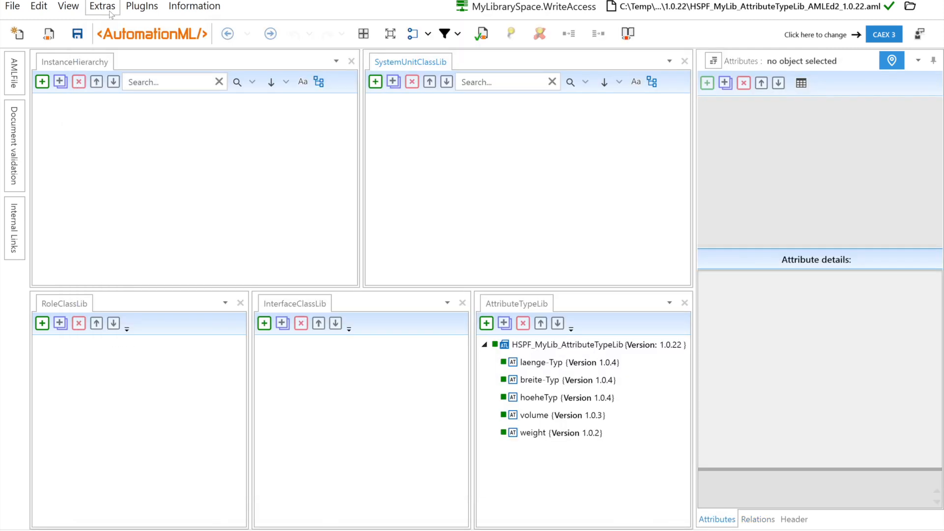
# Reopen the AML library space configuration, widen it, and bring up its server administration in an enlarged window
pyautogui.click(112, 14)
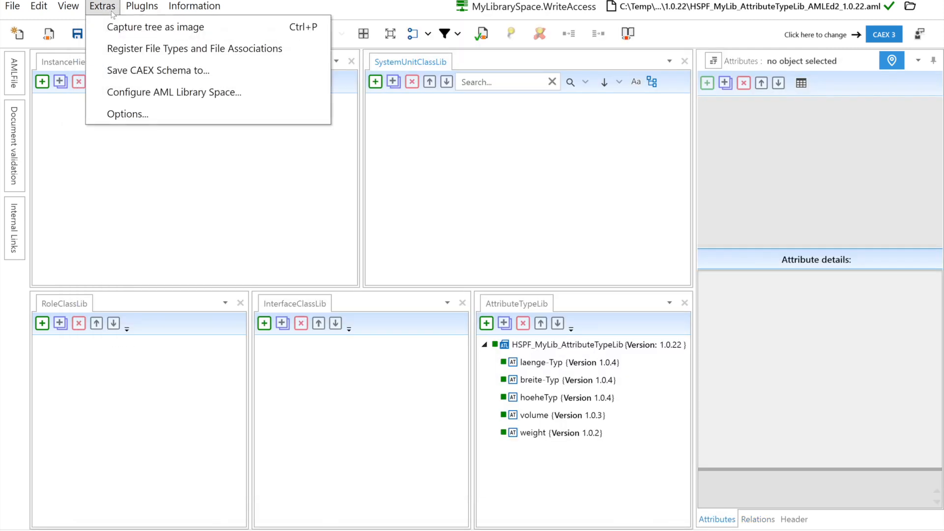
pyautogui.click(172, 90)
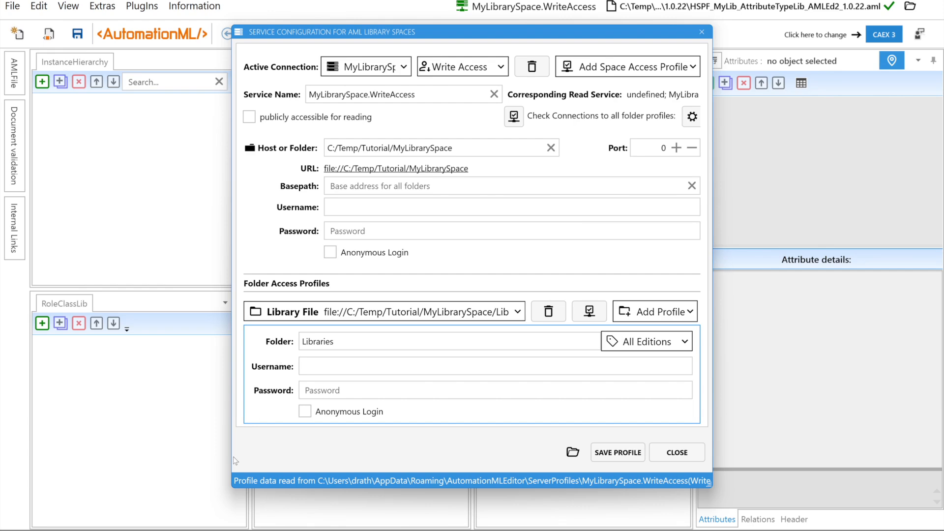
pyautogui.moveTo(232, 486); pyautogui.dragTo(79, 486)
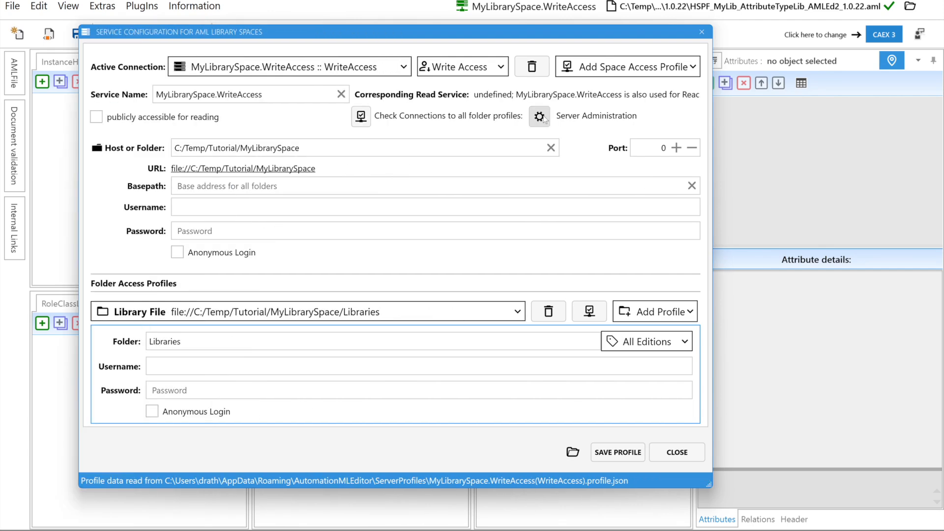
pyautogui.click(540, 117)
pyautogui.click(683, 174)
pyautogui.click(683, 174)
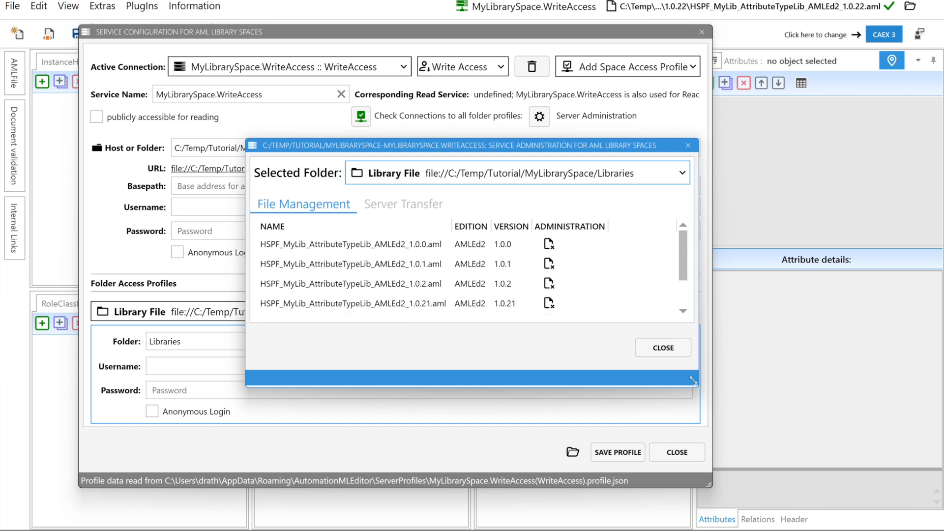
pyautogui.moveTo(695, 384); pyautogui.dragTo(695, 441)
# Restore HSPF_MyLib_AttributeTypeLib_AMLEd2_1.0.22.aml from the Backups folder, accepting the signing key with the signature saved on the file server
pyautogui.click(682, 173)
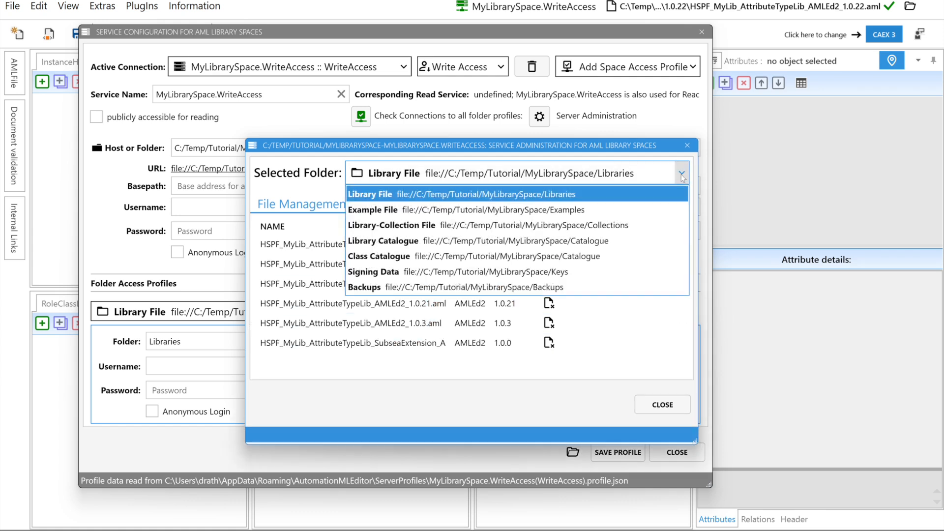
pyautogui.click(477, 287)
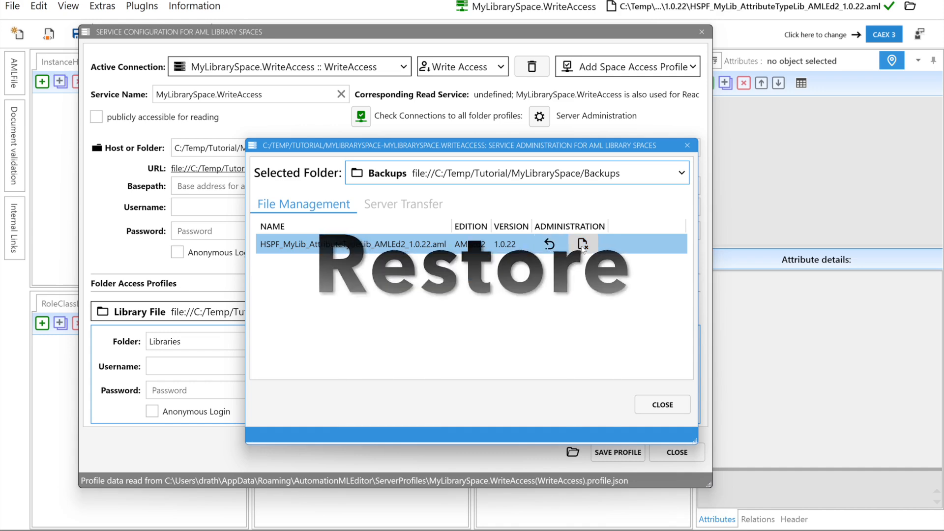
pyautogui.click(549, 245)
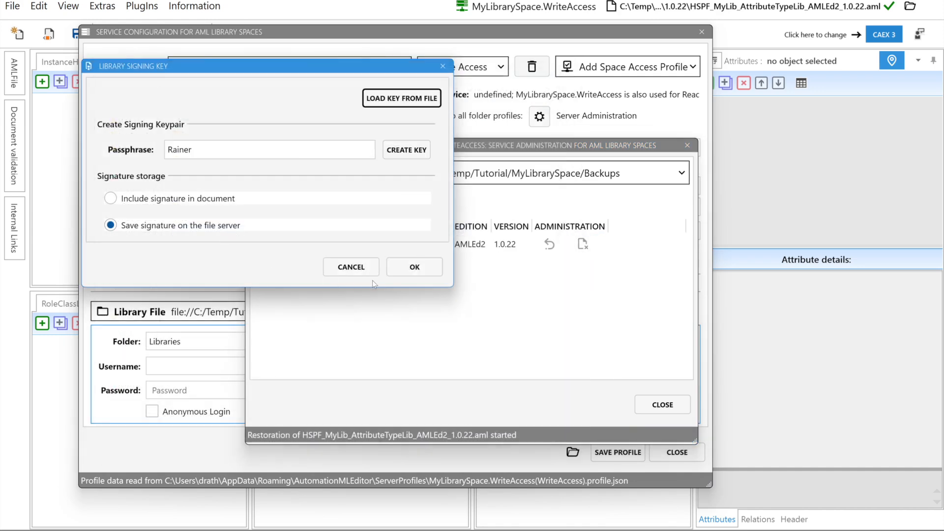
pyautogui.click(416, 268)
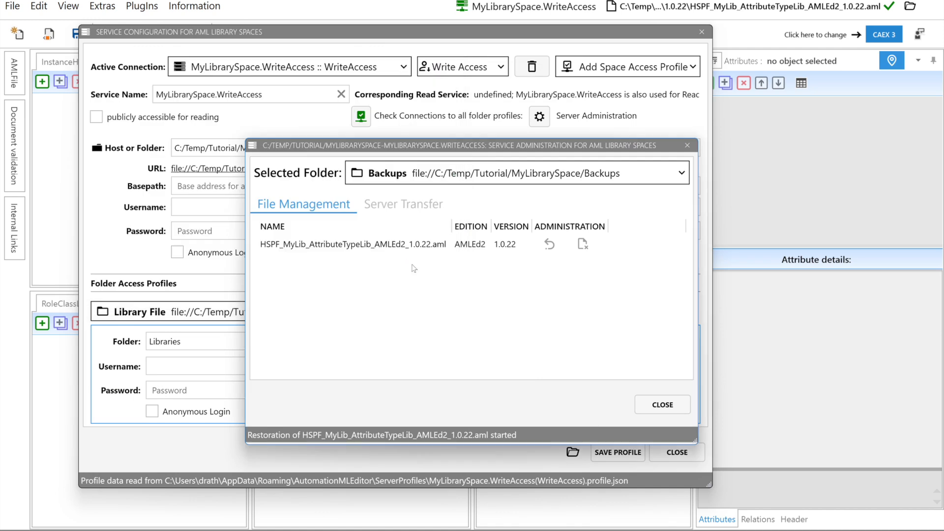
pyautogui.click(667, 410)
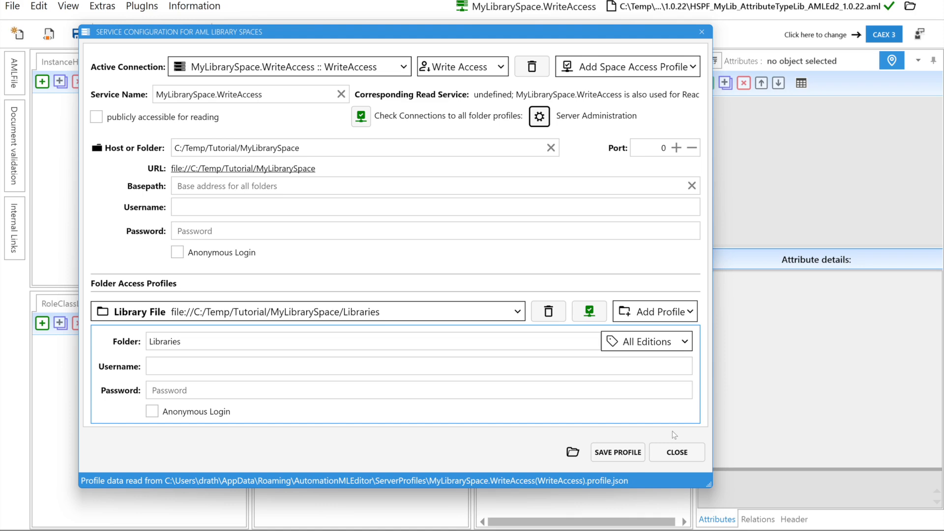
# Examine the administration options for the Example File, Library-Collection File, Library Catalogue and Class Catalogue folders in the server administration
pyautogui.click(539, 116)
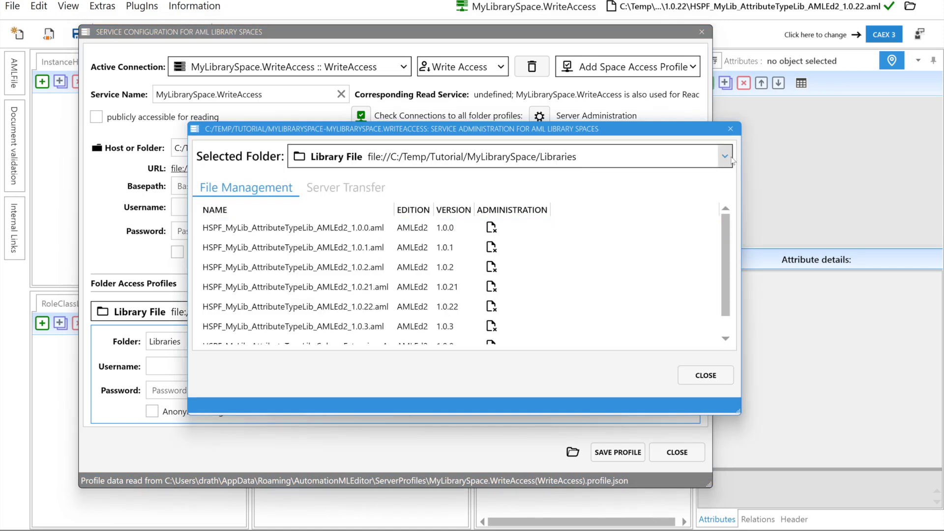
pyautogui.click(725, 156)
pyautogui.click(649, 193)
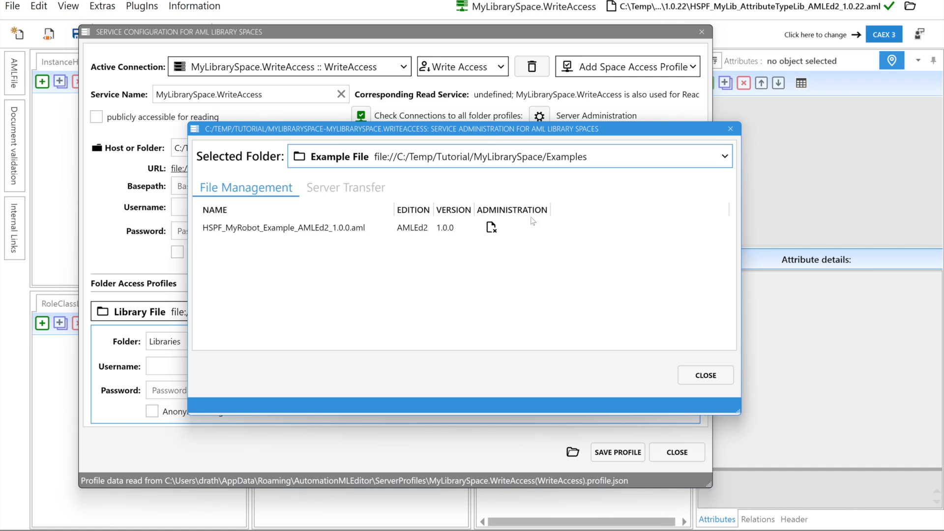
pyautogui.click(725, 157)
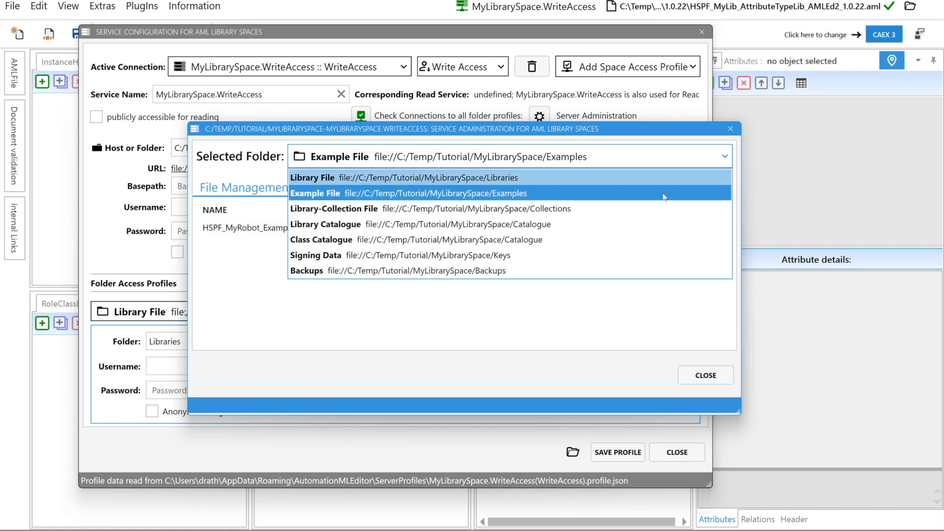
pyautogui.click(527, 207)
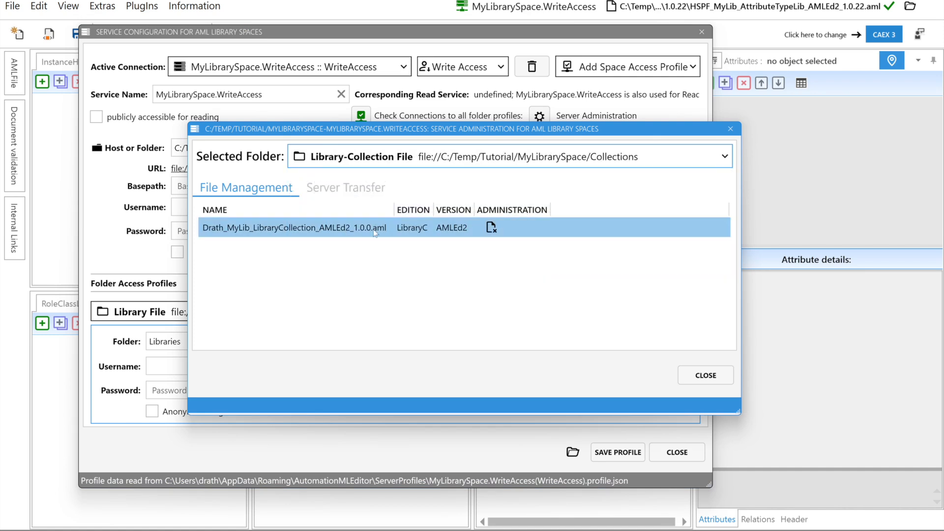
pyautogui.click(724, 157)
pyautogui.click(297, 229)
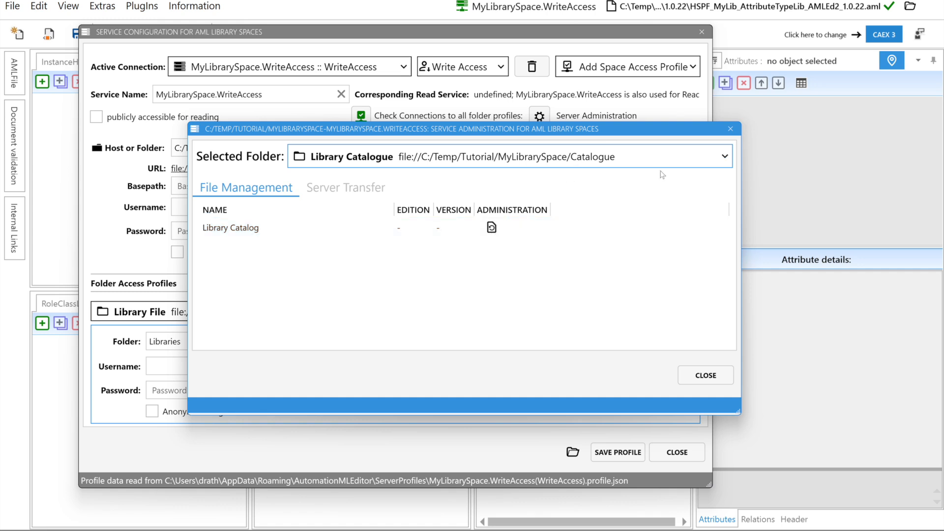
pyautogui.click(715, 165)
pyautogui.click(578, 238)
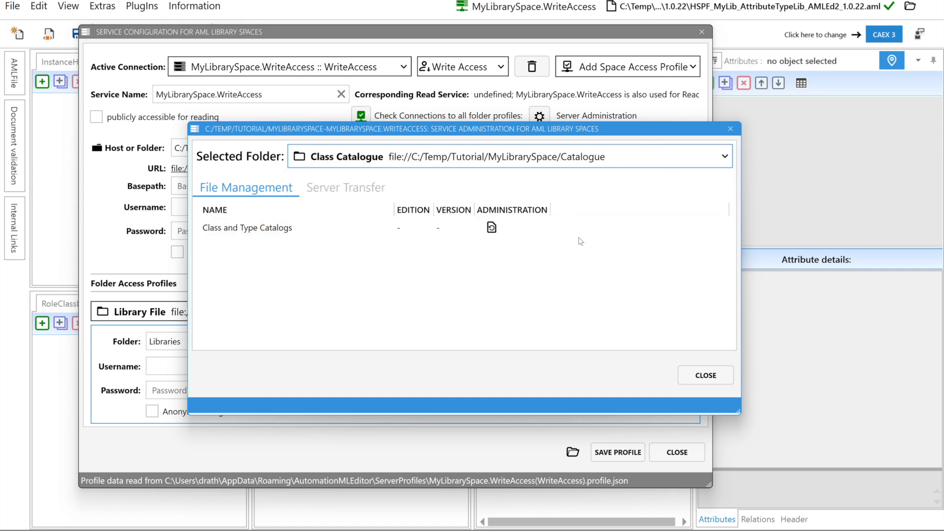
# Upload the key file myKeys.key.json from the MyLibraries folder to the Signing Data folder of the library space
pyautogui.click(724, 157)
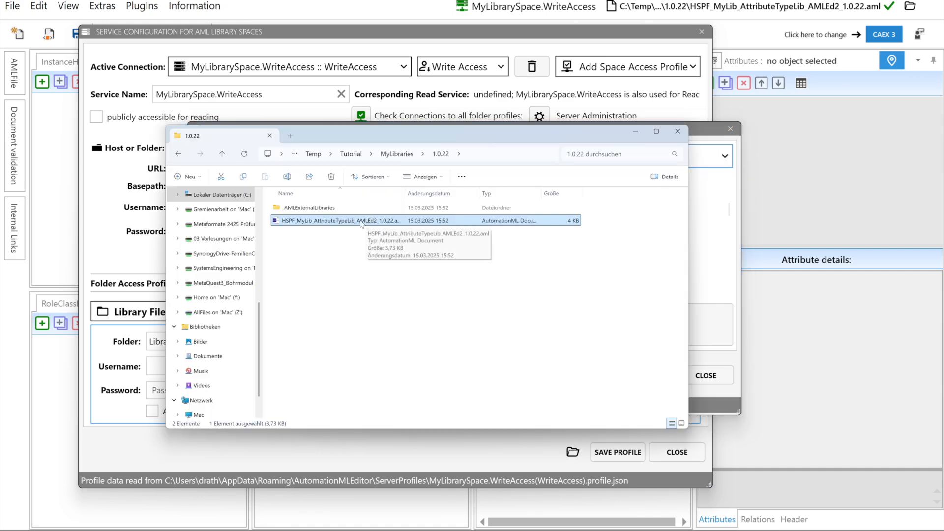
pyautogui.click(397, 154)
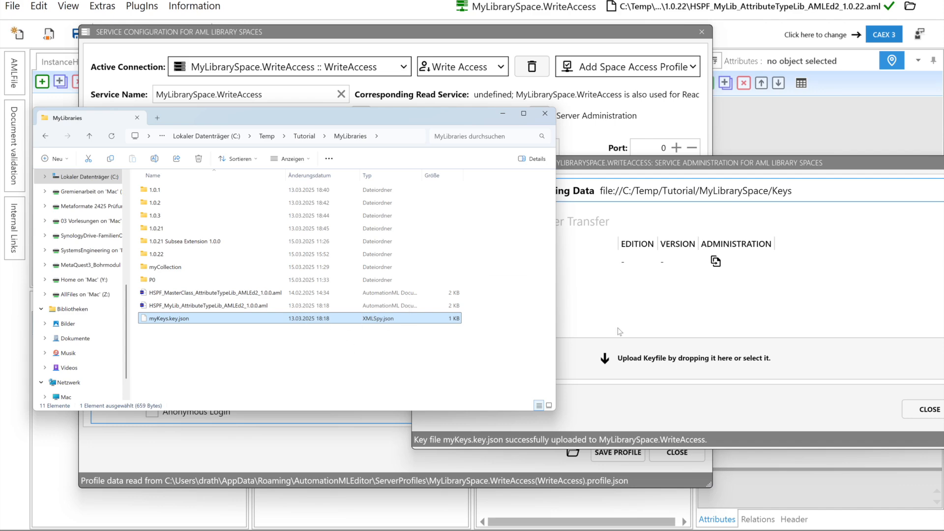
# Close and reopen the server administration of the library space, and view the file management of the Backups folder
pyautogui.moveTo(618, 328); pyautogui.dragTo(635, 372)
pyautogui.moveTo(657, 162); pyautogui.dragTo(490, 160)
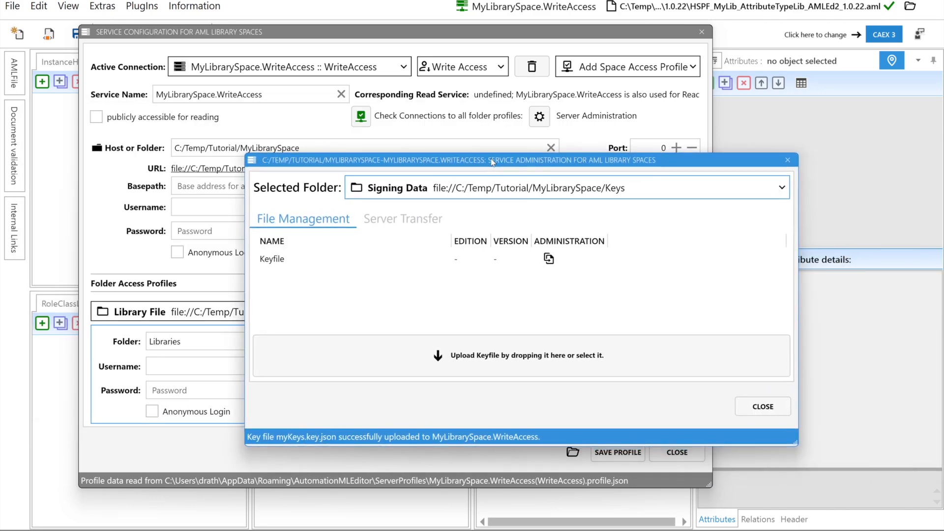
pyautogui.click(762, 407)
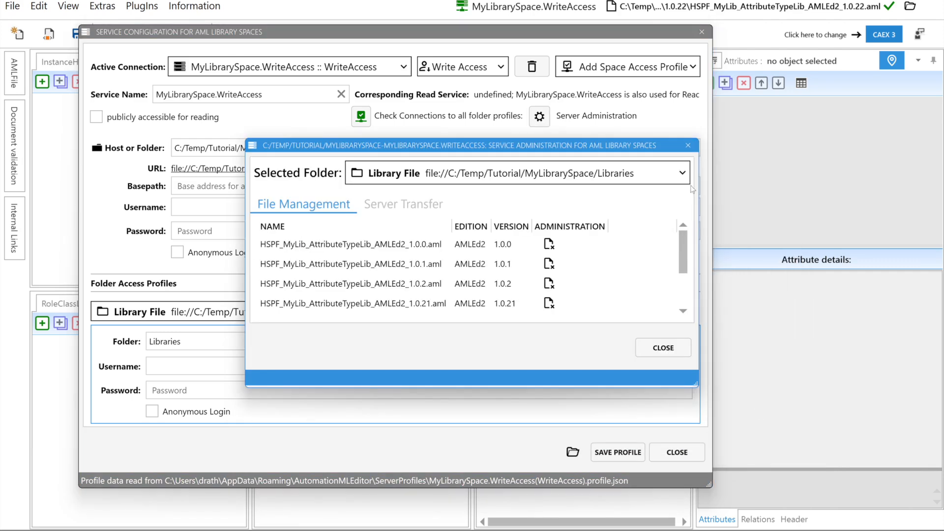
pyautogui.click(683, 174)
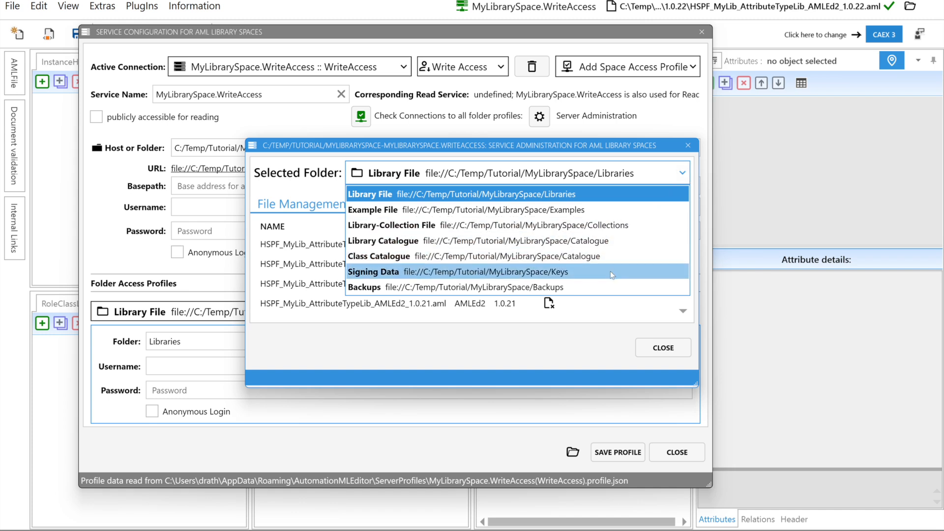
pyautogui.click(609, 285)
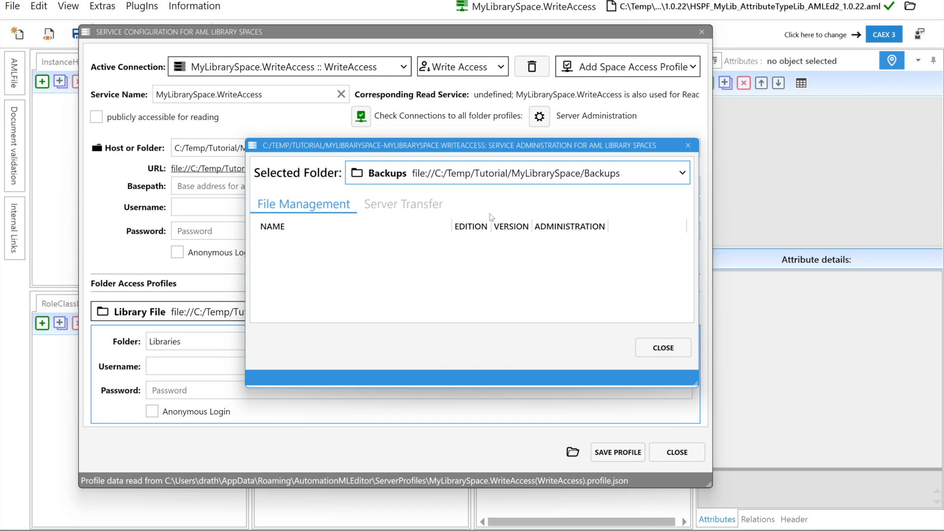
# Show the Server Transfer settings in an enlarged administration window and examine the available transfer sources for MyLibrarySpace.WriteAccess
pyautogui.click(427, 207)
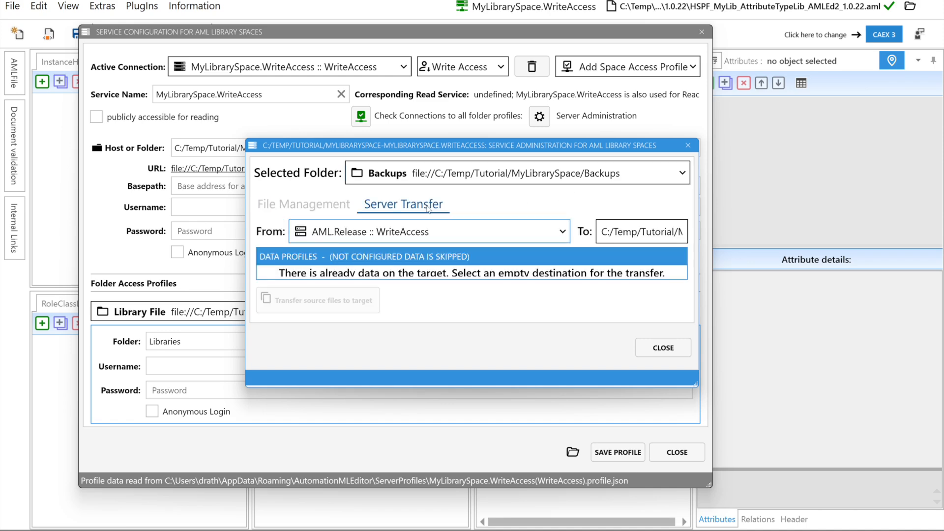
pyautogui.moveTo(246, 140); pyautogui.dragTo(61, 67)
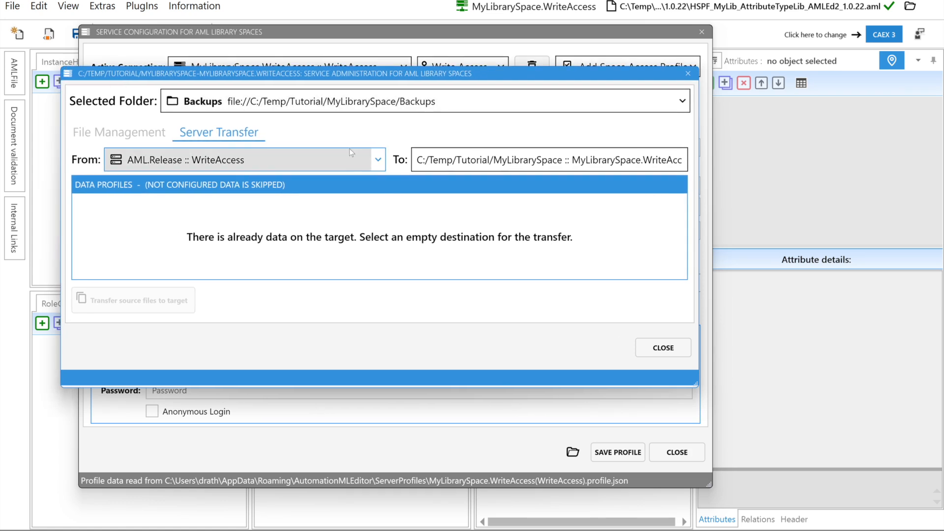
pyautogui.click(379, 160)
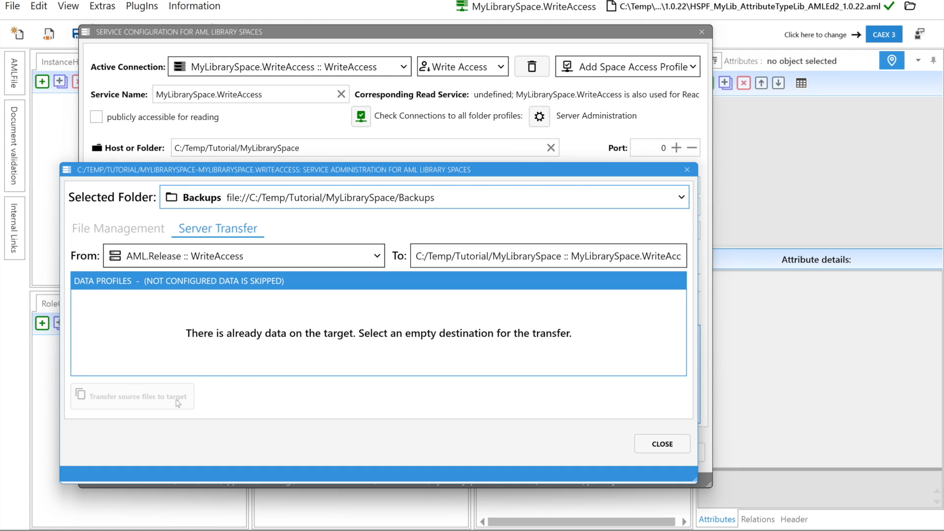
pyautogui.moveTo(365, 168); pyautogui.dragTo(399, 106)
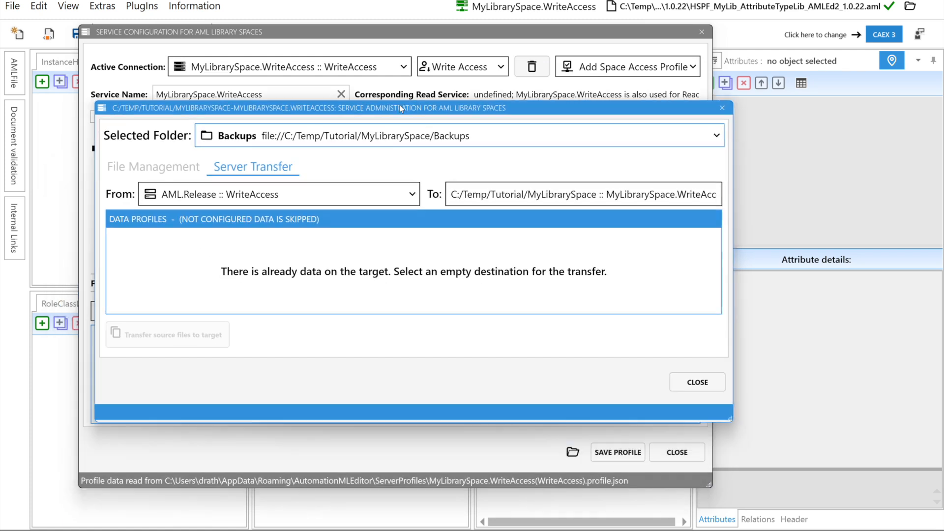